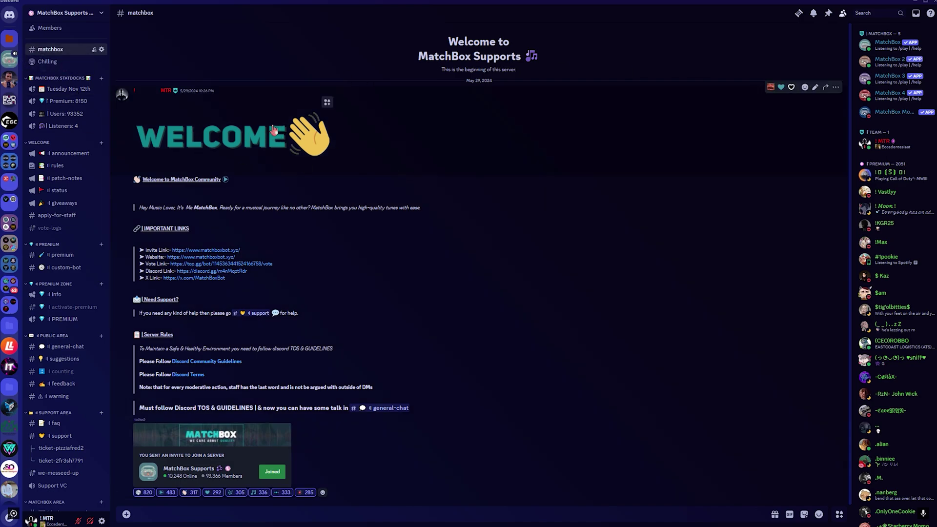
# Check the founder's roles, then list the #support ticket types: Questions, Help With Premium, Bot Technical Support.
pyautogui.click(883, 141)
pyautogui.click(799, 281)
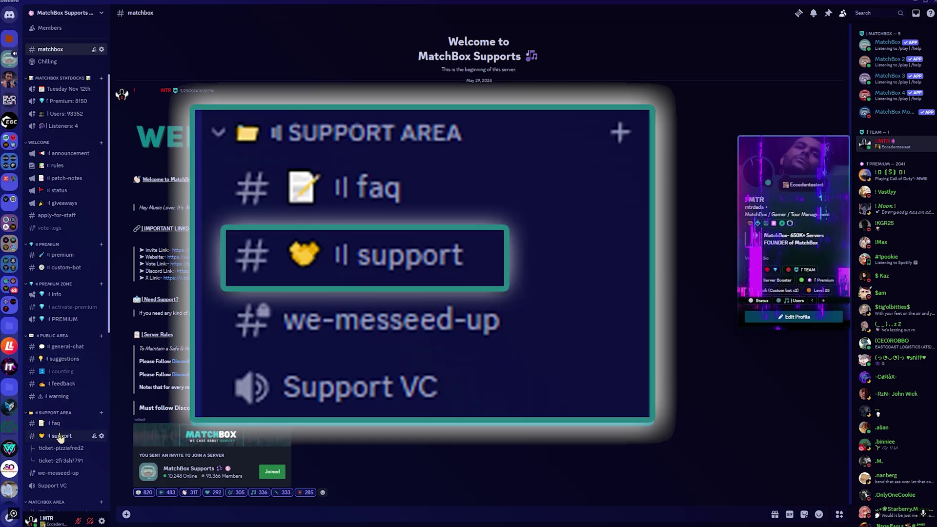
pyautogui.click(60, 437)
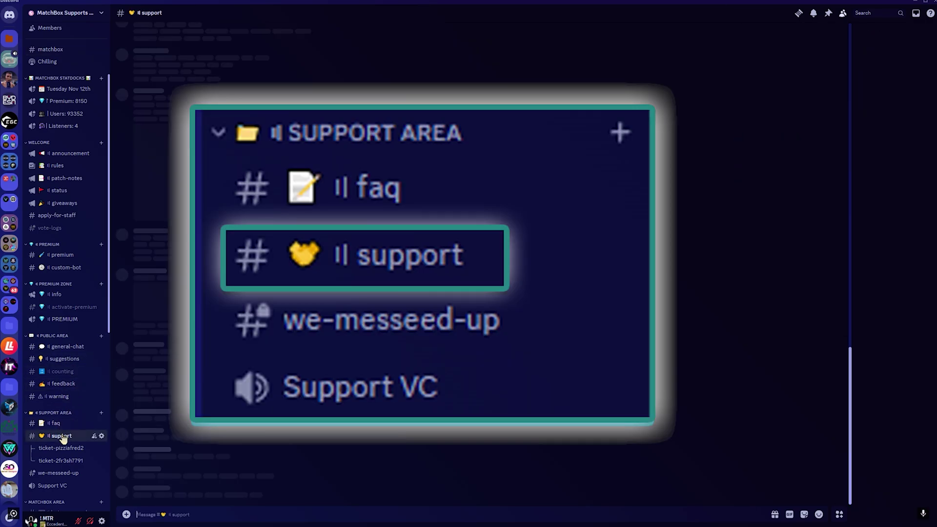
pyautogui.click(135, 376)
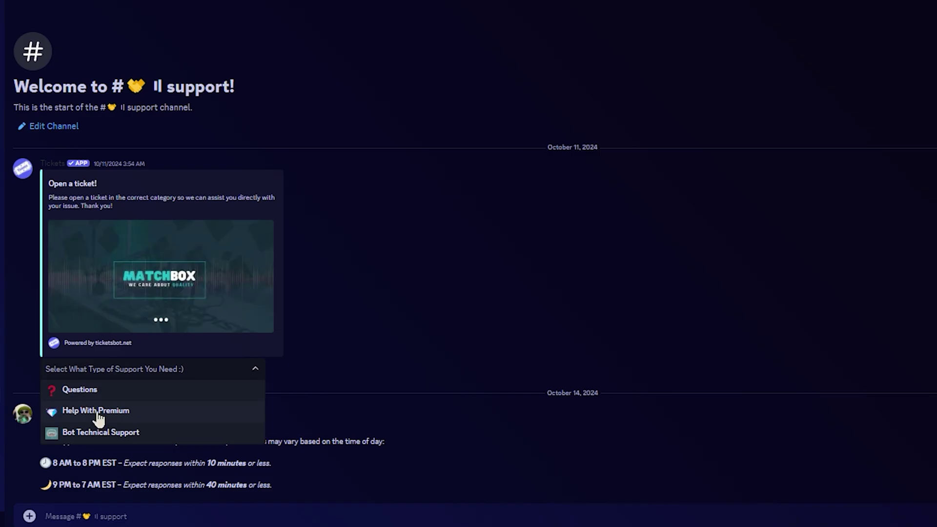
# Create a 'Help With Premium' ticket thread and post 'I need help' in it.
pyautogui.click(100, 416)
pyautogui.click(68, 453)
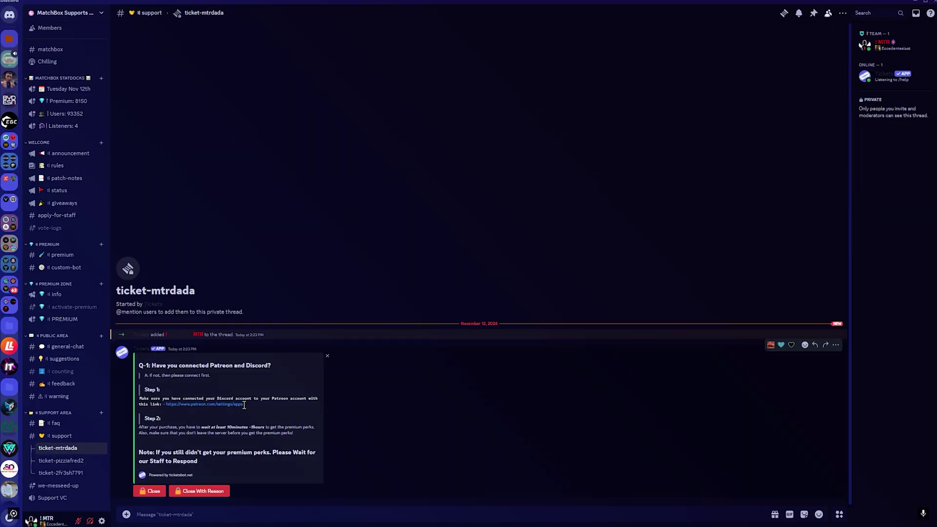
pyautogui.click(228, 512)
pyautogui.write('I need')
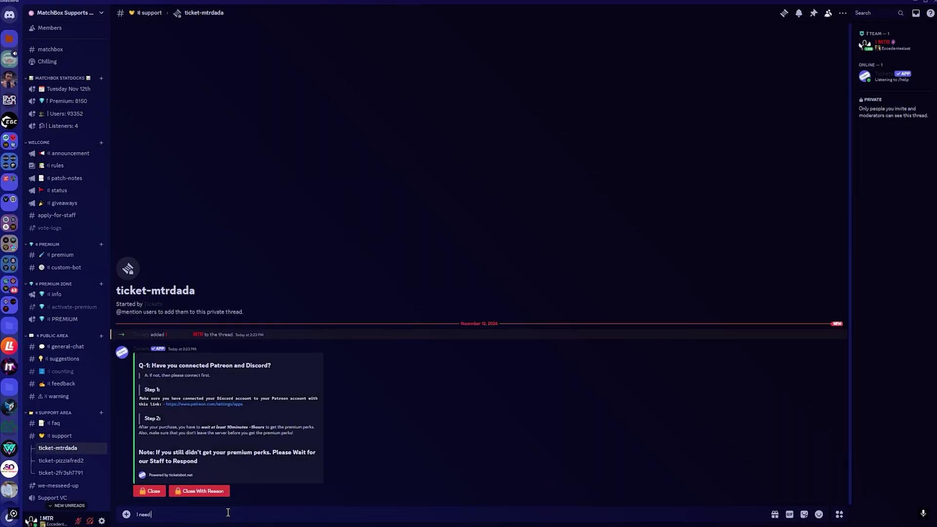
pyautogui.write(' help')
pyautogui.press('Return')
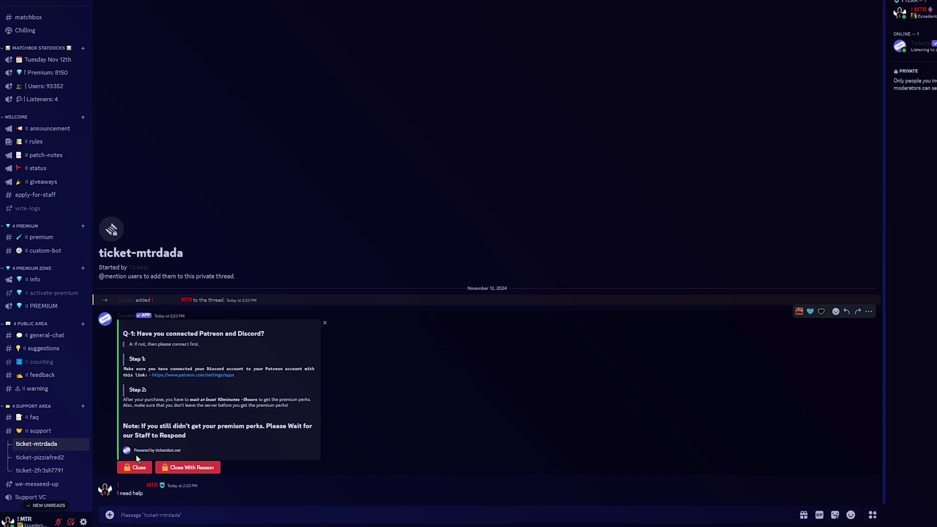
pyautogui.click(83, 522)
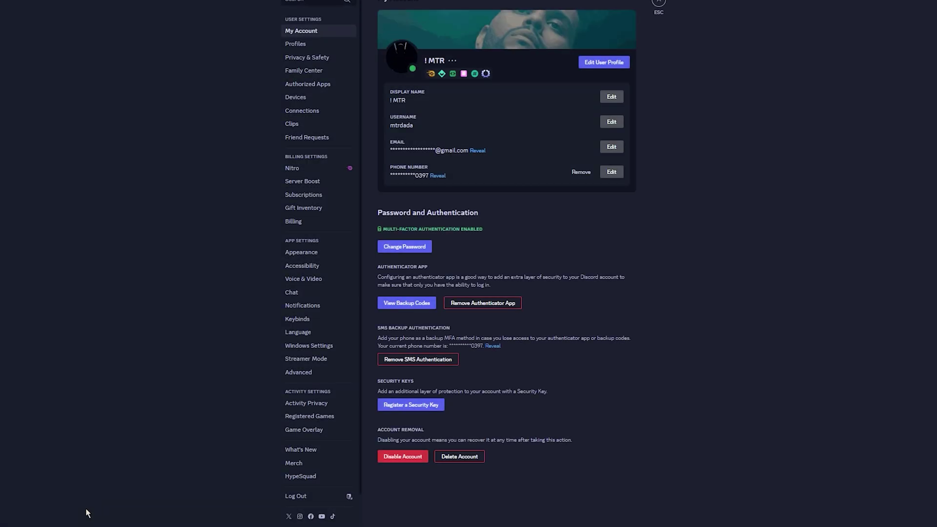
pyautogui.click(307, 372)
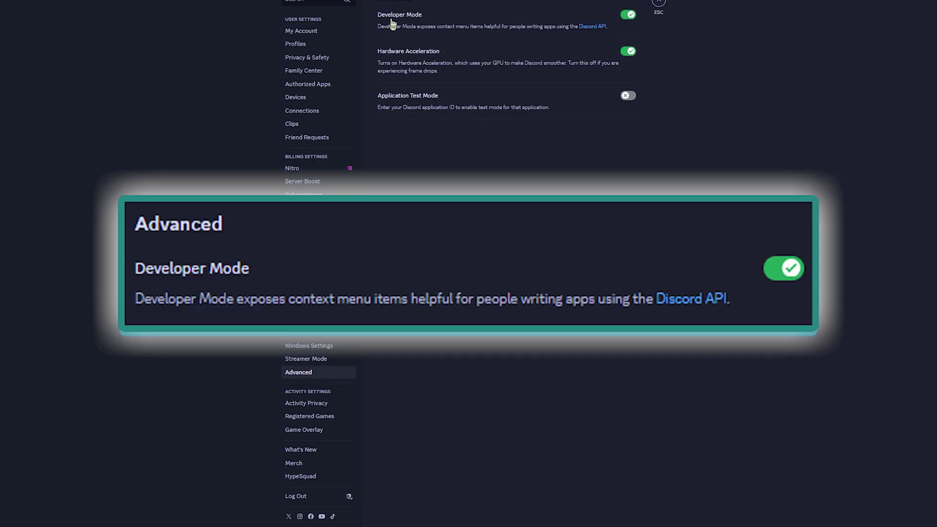
pyautogui.click(629, 15)
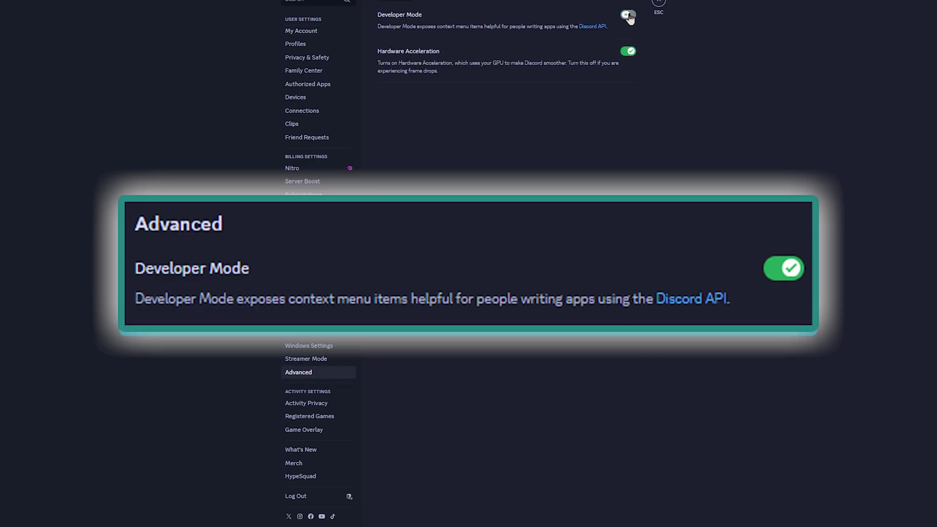
pyautogui.click(628, 16)
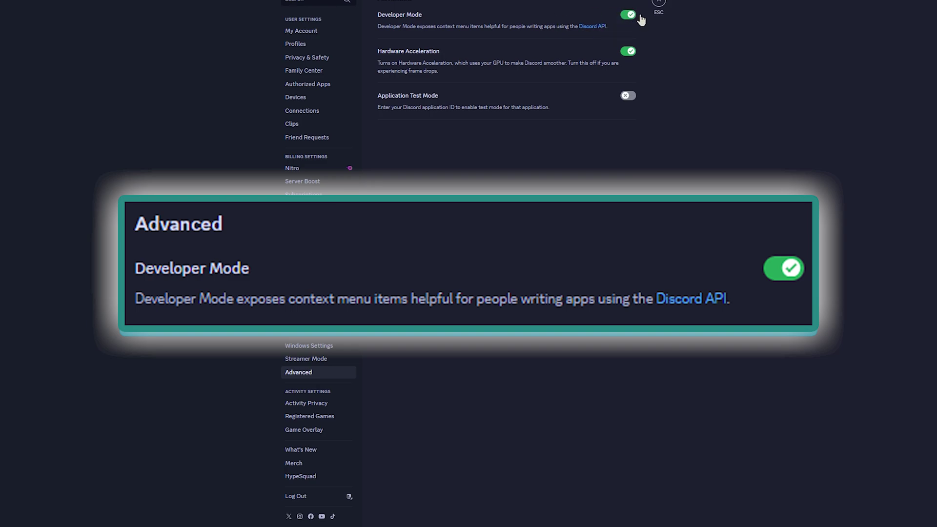
pyautogui.click(662, 6)
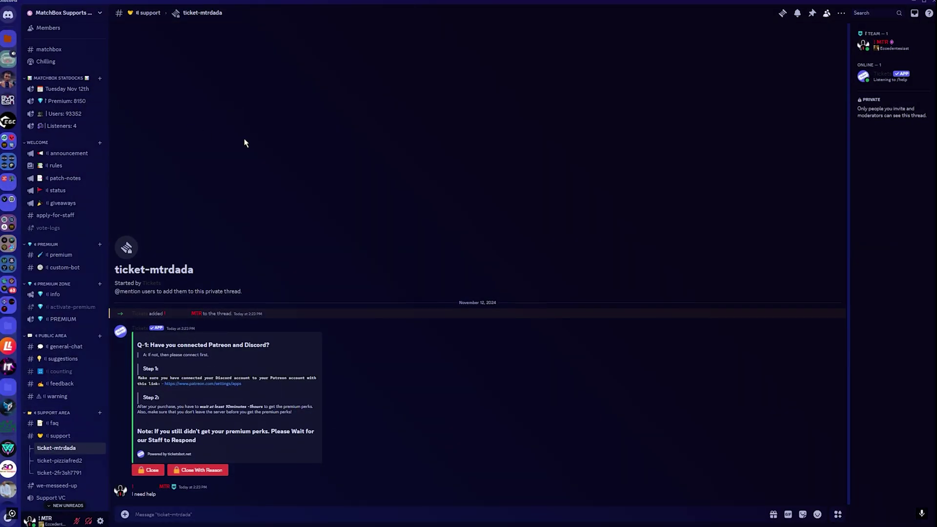
pyautogui.scroll(3, 68, 103)
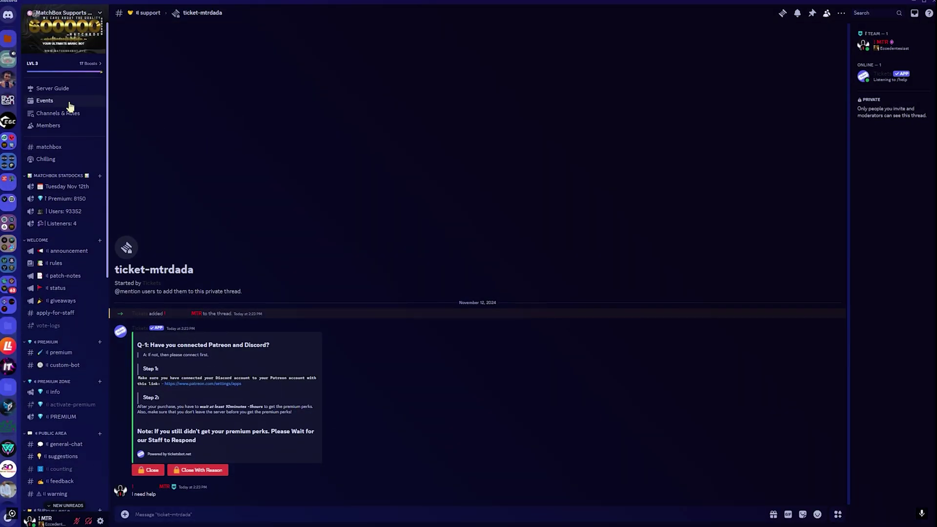
# Copy the Server ID of MatchBox Supports from its server menu.
pyautogui.rightClick(11, 58)
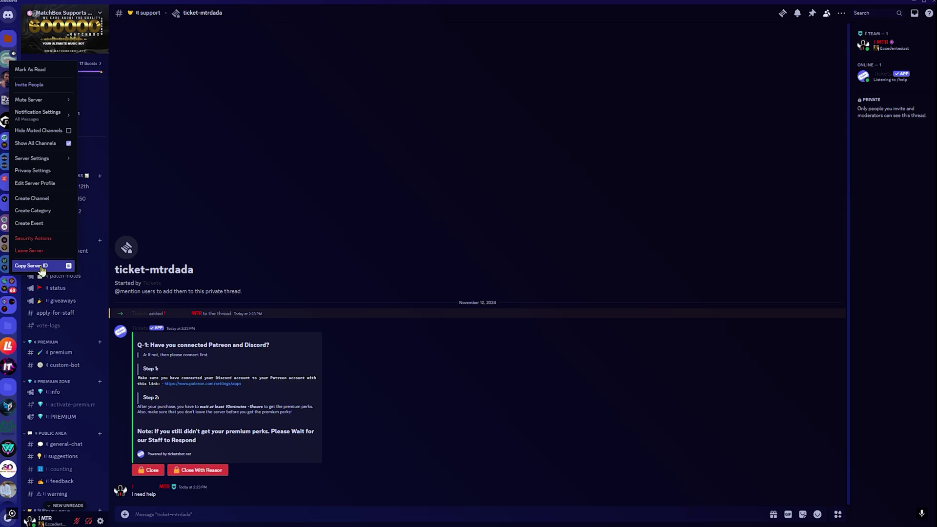
pyautogui.click(42, 266)
pyautogui.scroll(-3, 44, 271)
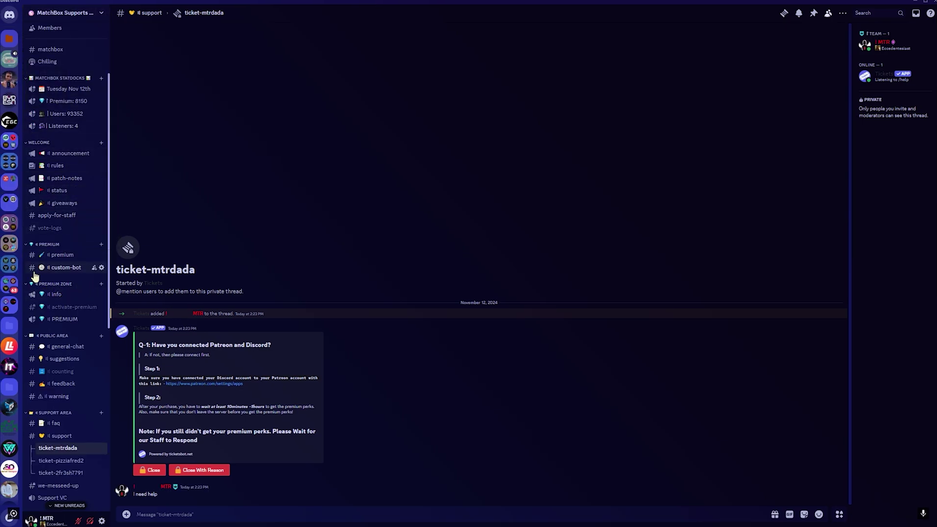
pyautogui.moveTo(68, 306)
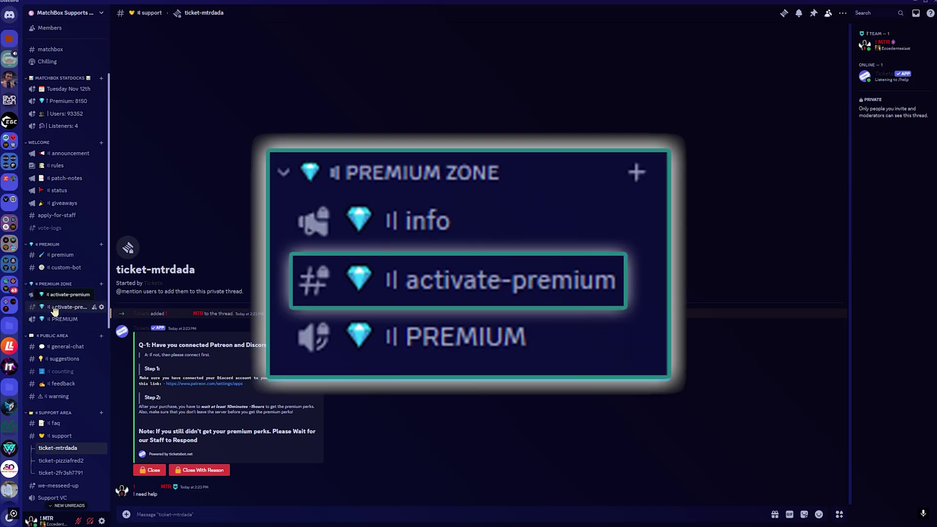
# Send .premium in #activate-premium and highlight the plan limit showing 3/5 servers.
pyautogui.click(53, 309)
pyautogui.scroll(-2, 221, 402)
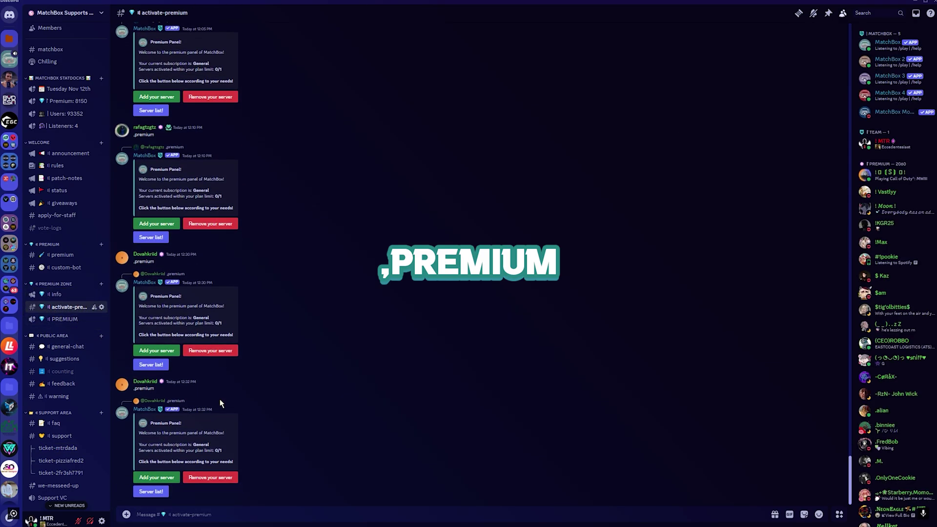
pyautogui.write('.p')
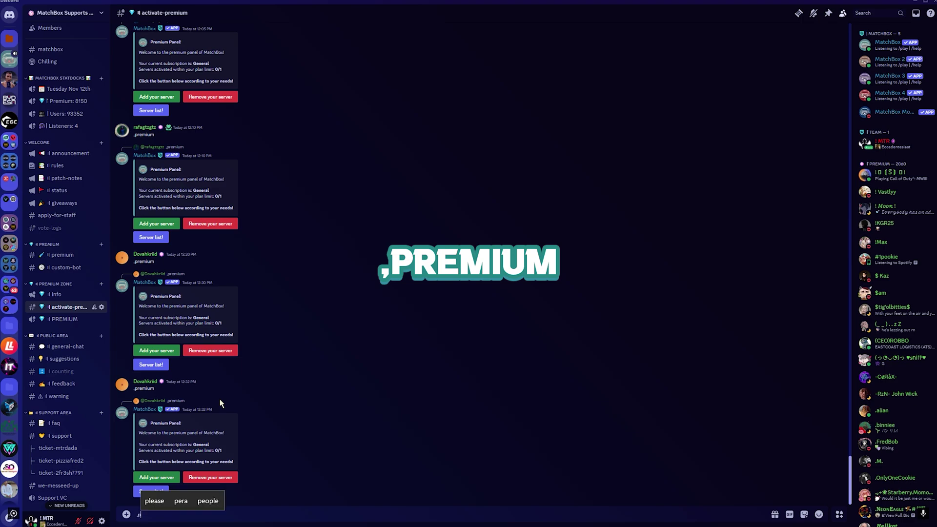
pyautogui.write('remium')
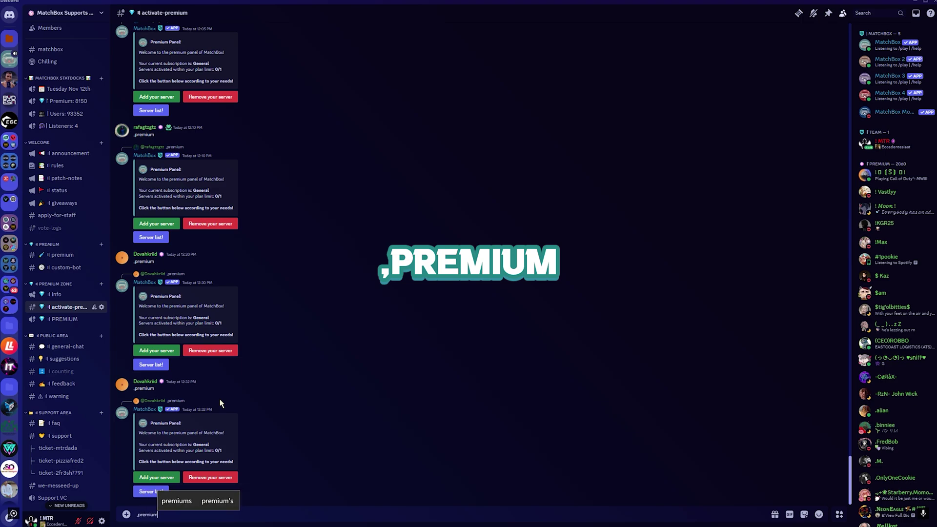
pyautogui.press('Return')
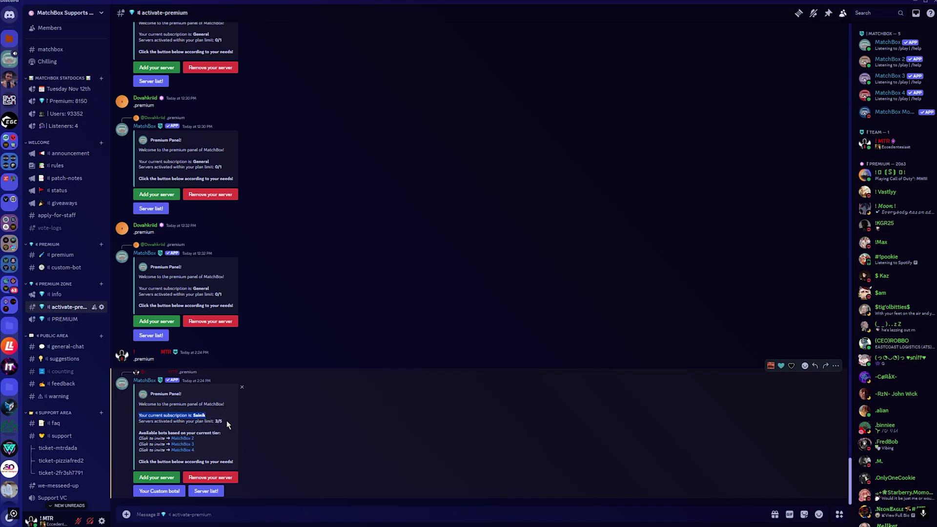
pyautogui.moveTo(223, 422); pyautogui.dragTo(140, 423)
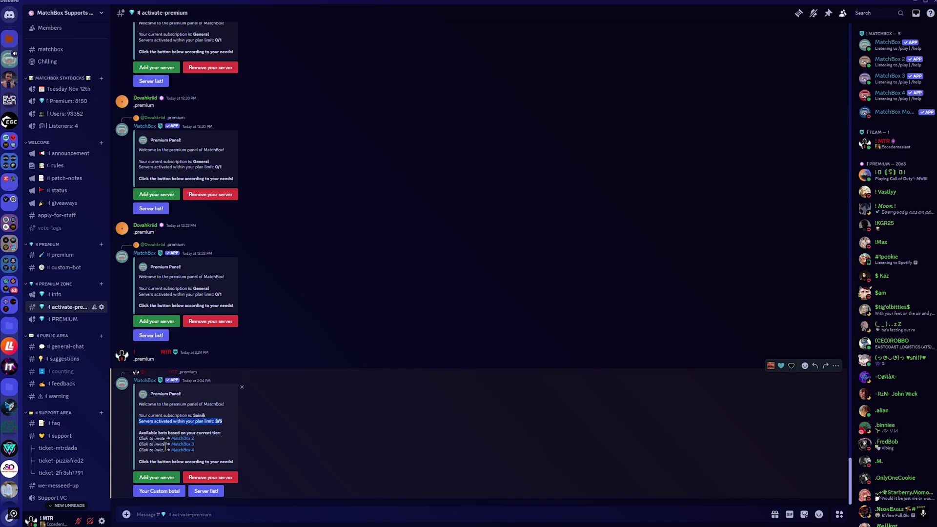
# Submit the pasted MatchBox Supports server ID through 'Add your server' to get the bot's premium confirmation.
pyautogui.click(158, 479)
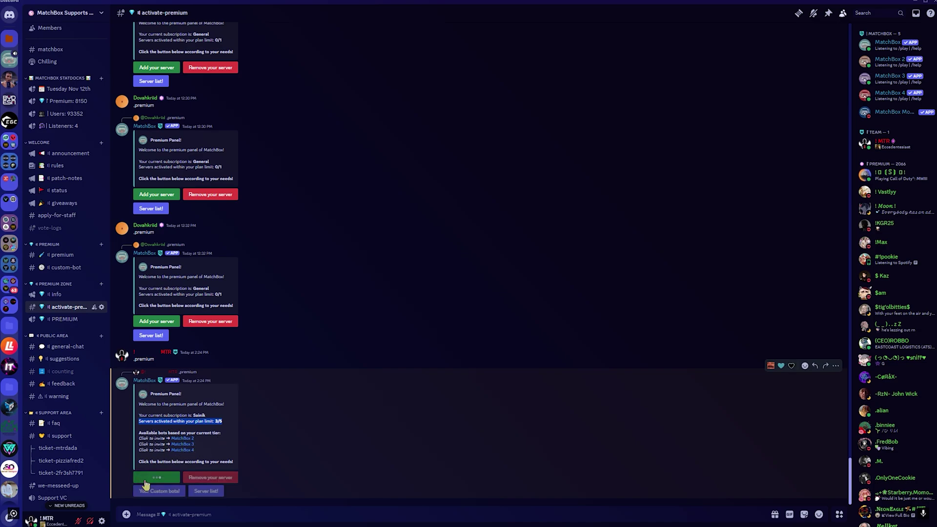
pyautogui.hotkey('ctrl', 'v')
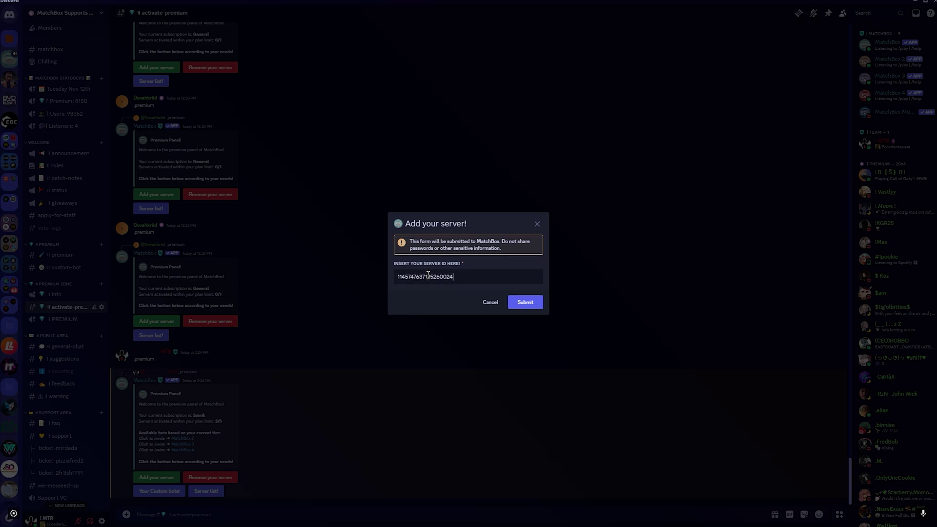
pyautogui.moveTo(472, 282); pyautogui.dragTo(398, 276)
pyautogui.click(537, 309)
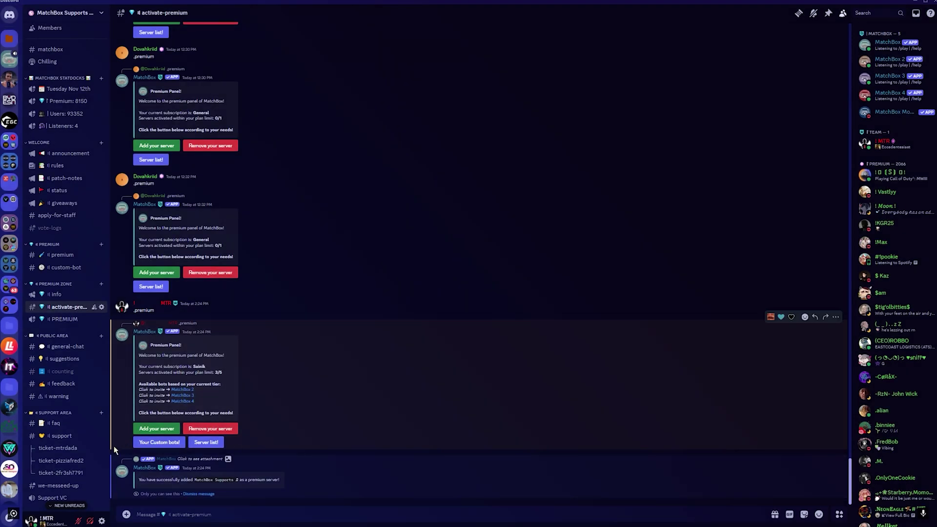
pyautogui.moveTo(333, 487); pyautogui.dragTo(265, 483)
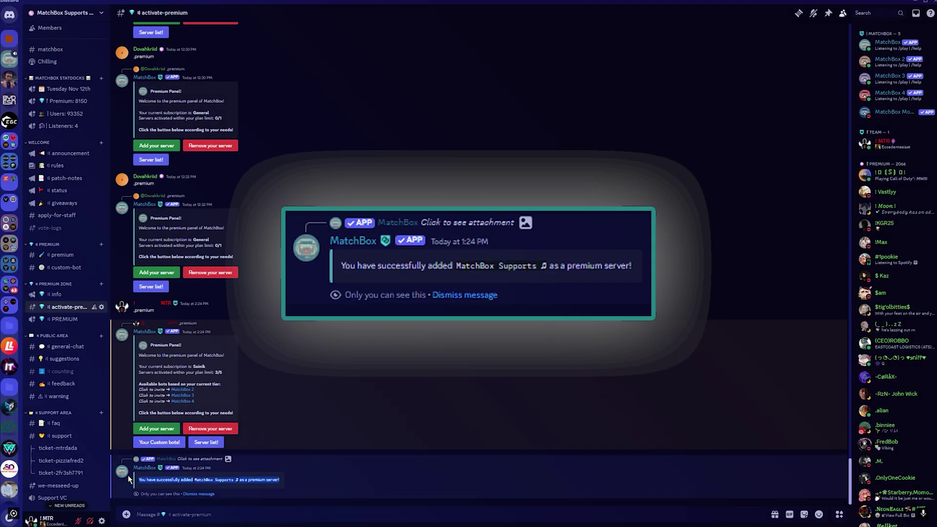